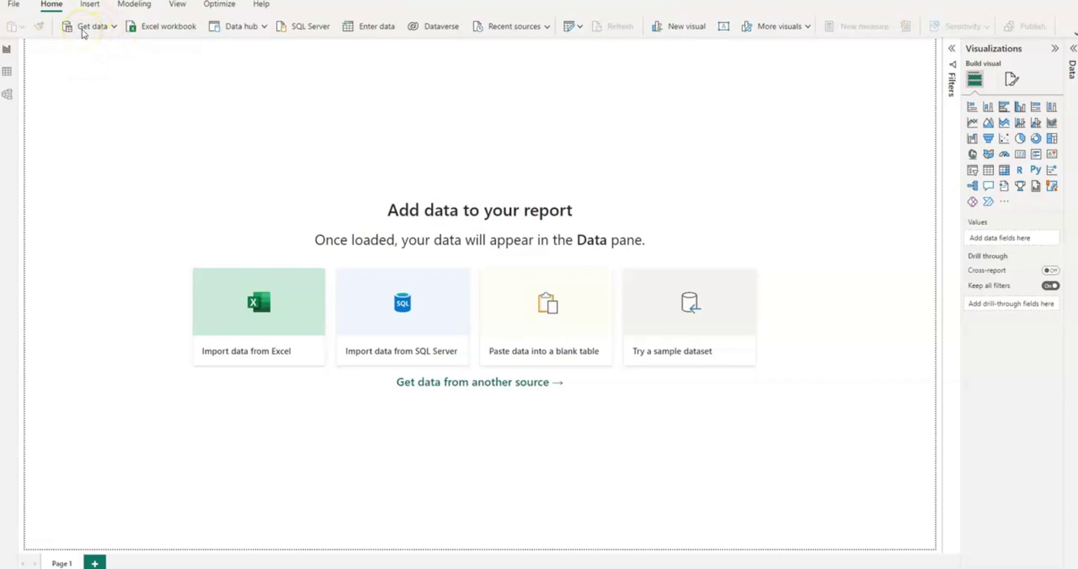
Start a Web data connection from Get data and switch the From Web dialog to Advanced
left_click(82, 34)
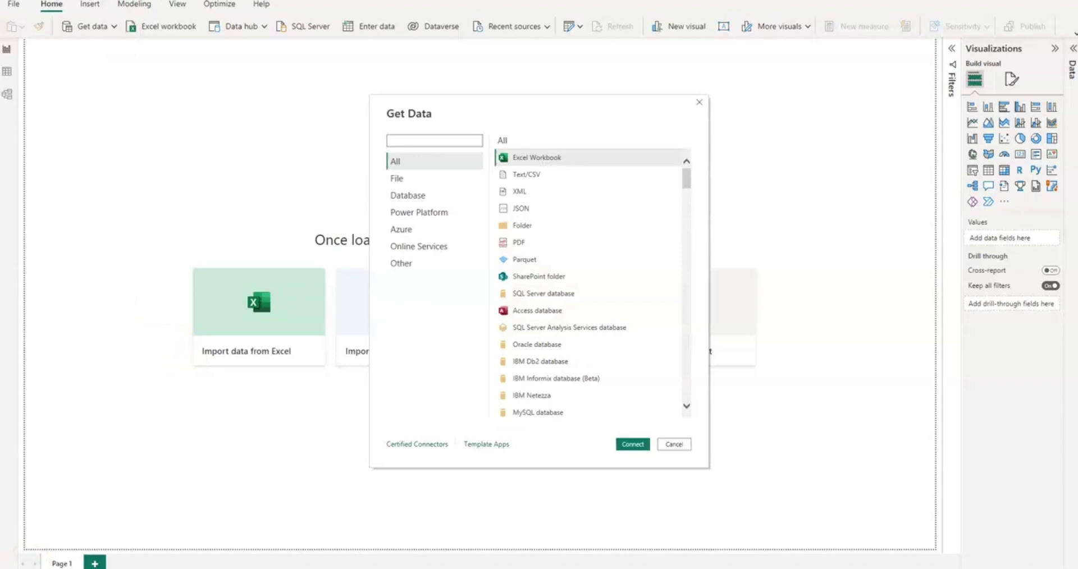
left_click(450, 144)
type("web")
left_click(531, 159)
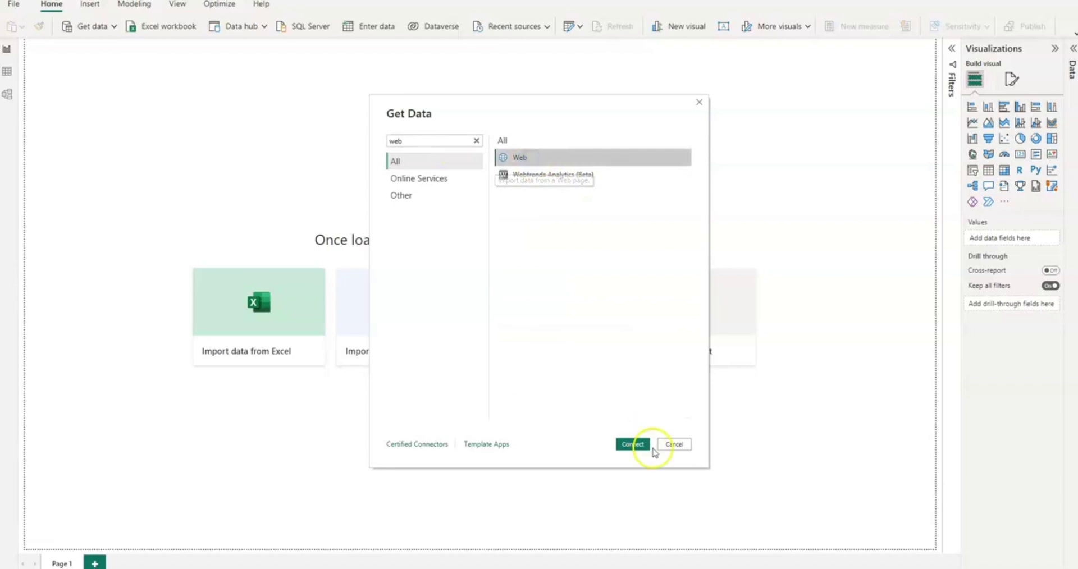
left_click(629, 444)
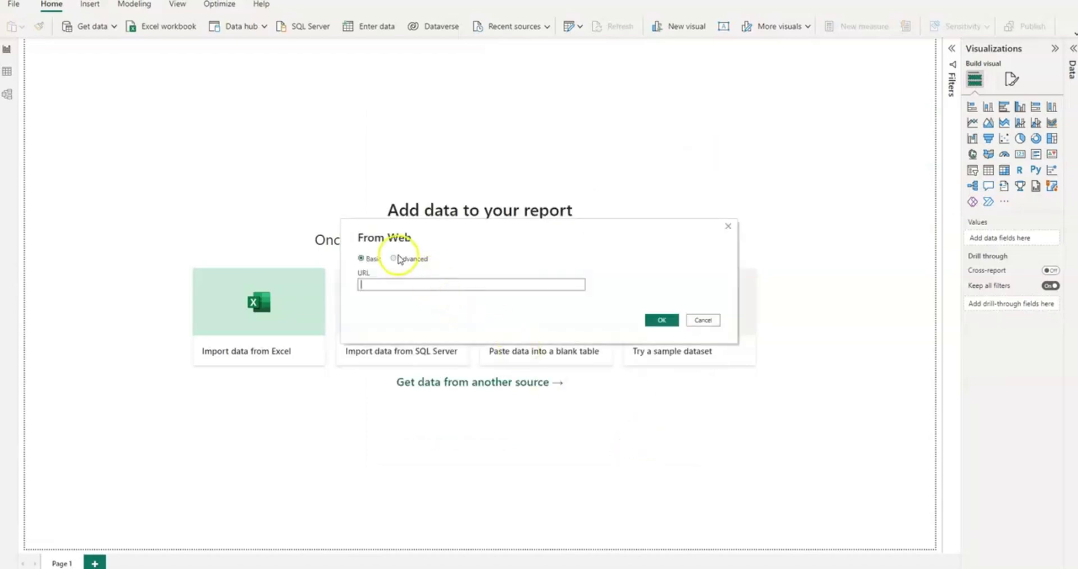
left_click(396, 259)
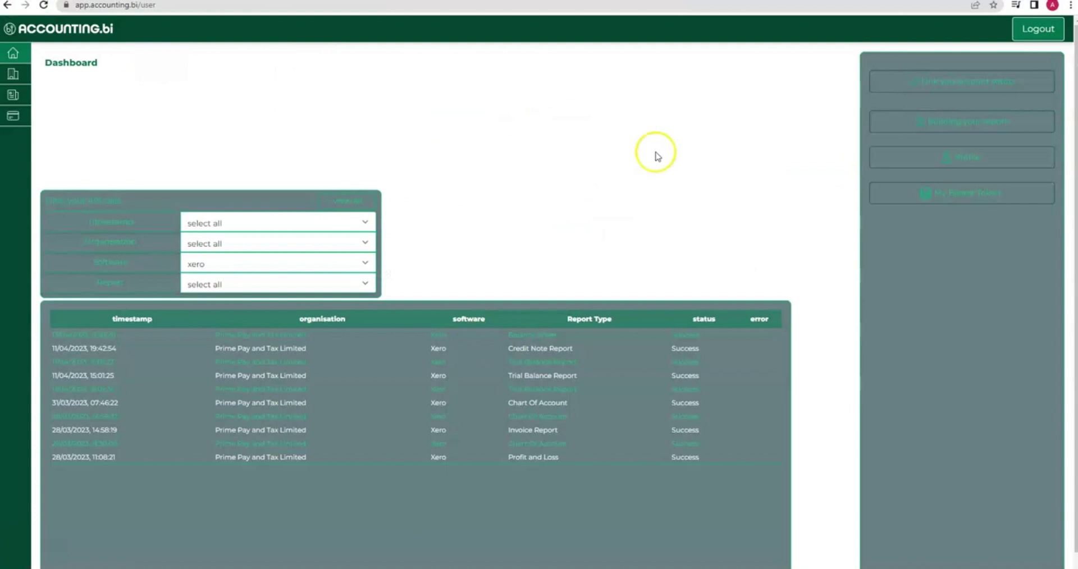
Copy the Profit and Loss and Balance Sheet API URL from Accounting.bi's My Bearer Token page
left_click(972, 203)
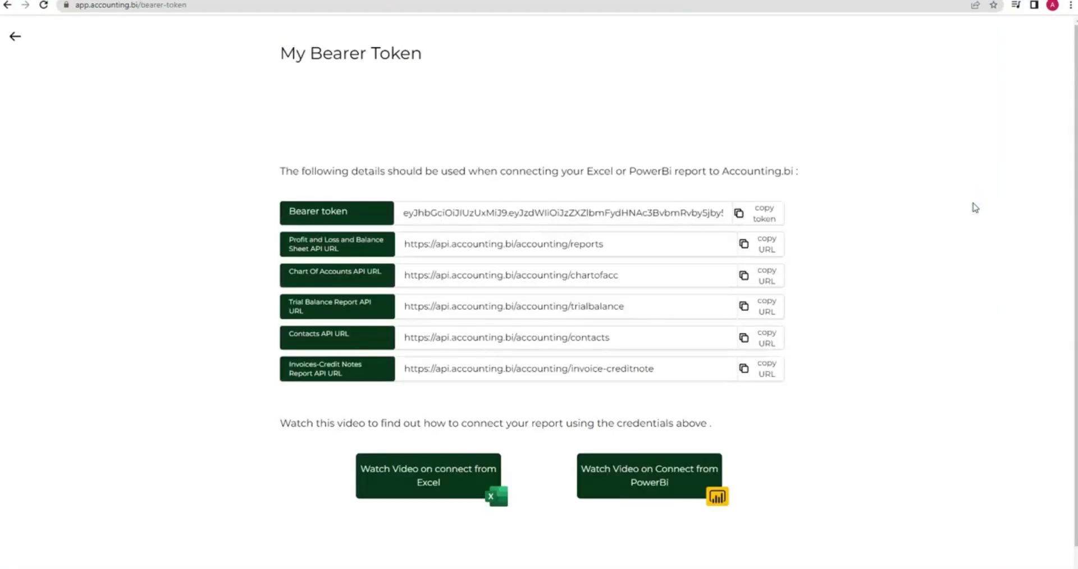
left_click(465, 248)
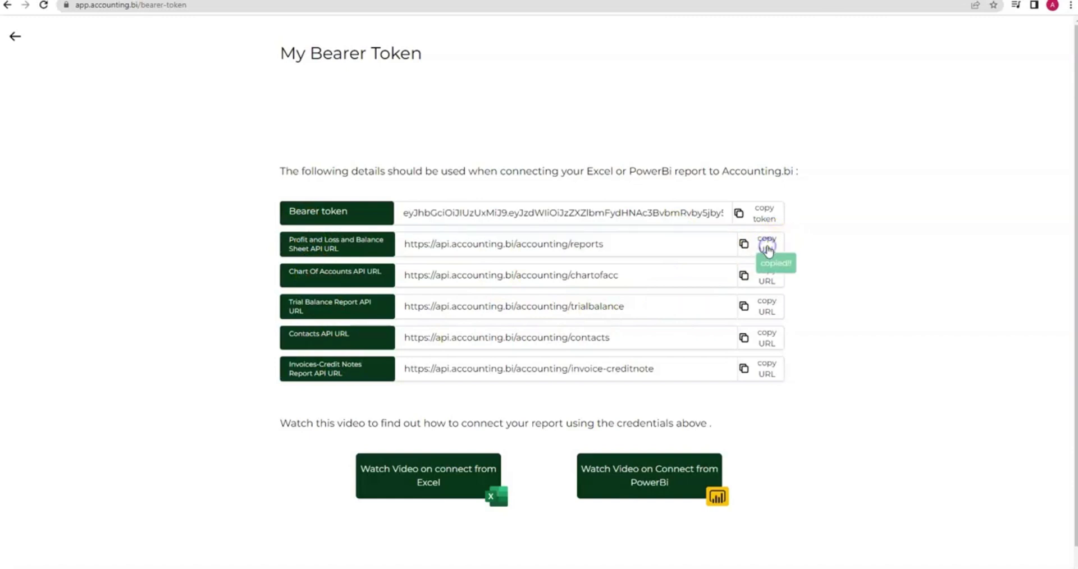
left_click(600, 247)
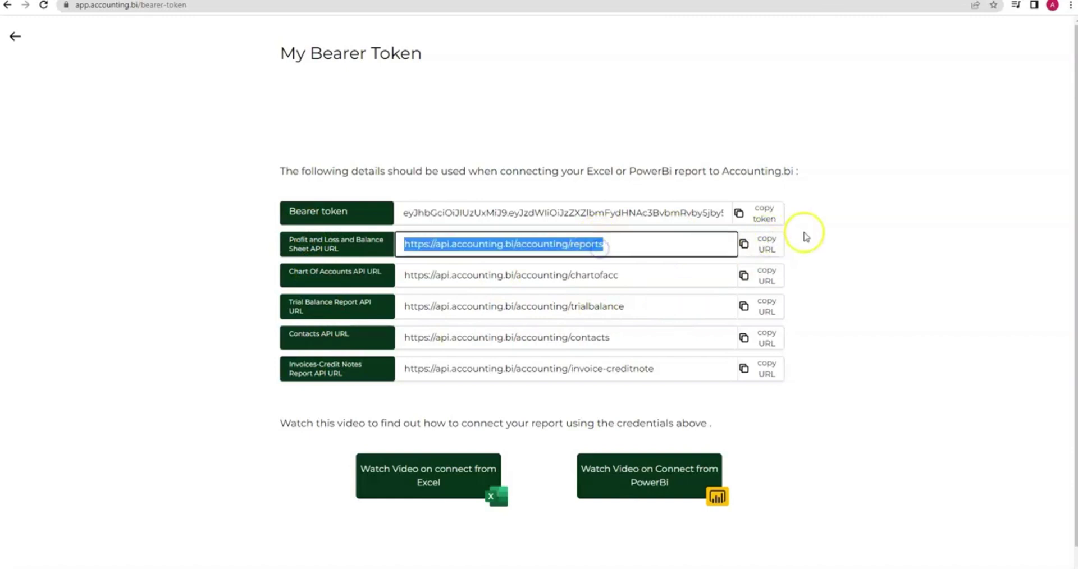
left_click(765, 245)
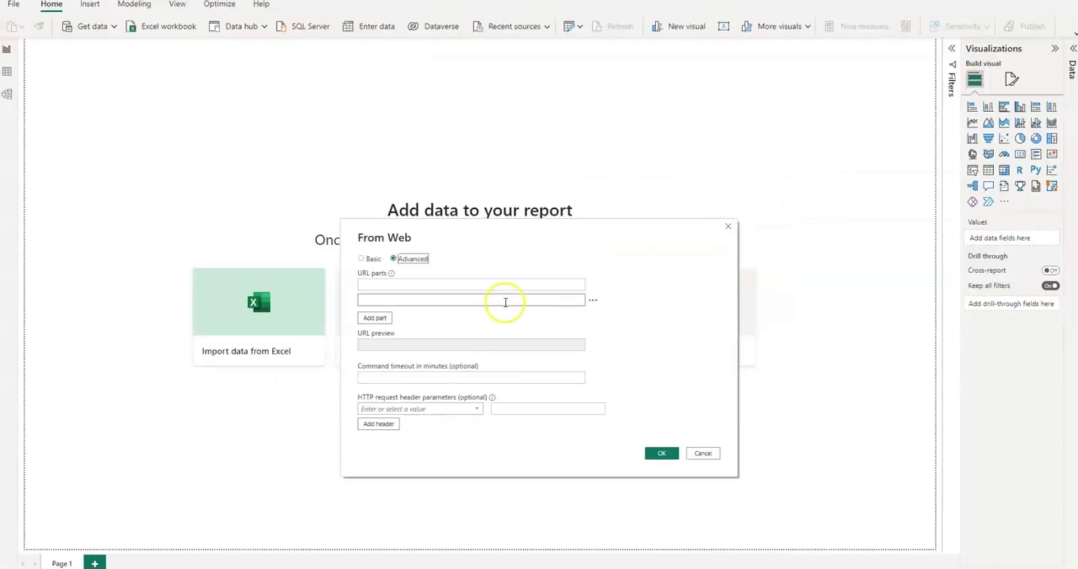
Paste the accounting reports API URL into the first URL part
left_click(447, 285)
key("ctrl+v")
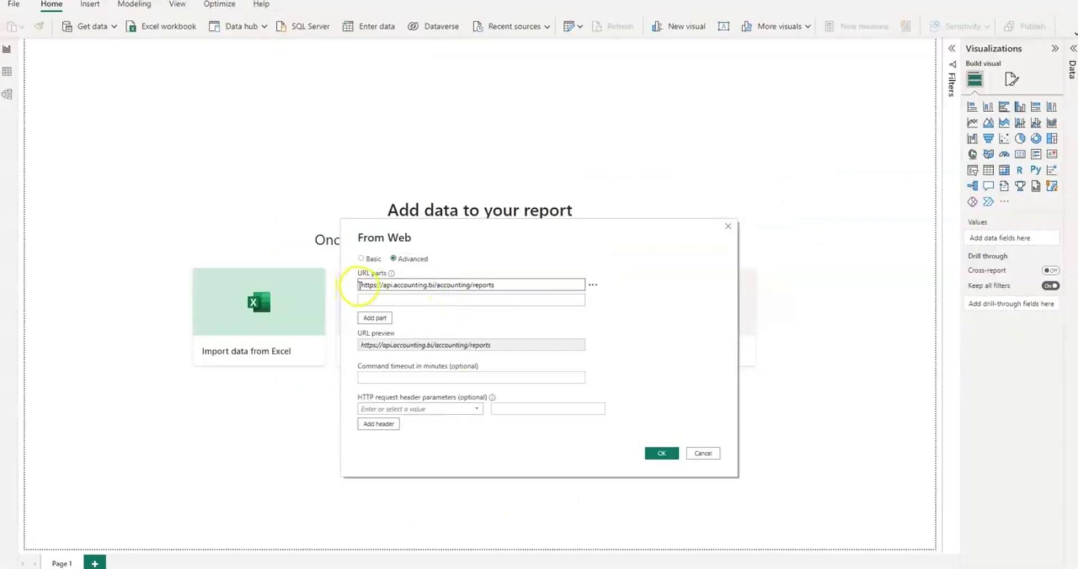
left_click(361, 285)
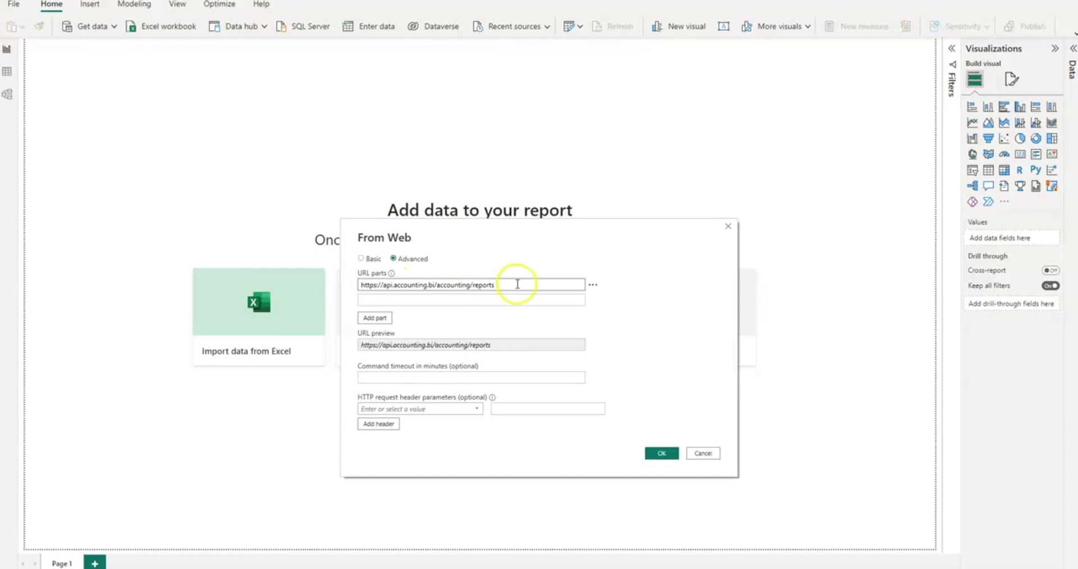
Add an Authorization request header whose value begins with 'Bearer'
left_click(400, 409)
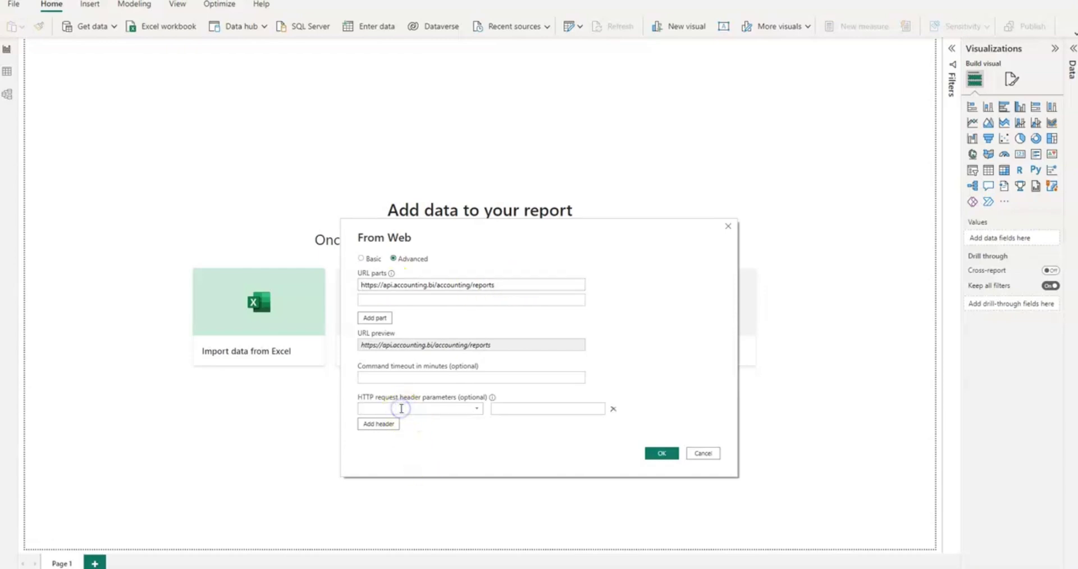
type("Authorization")
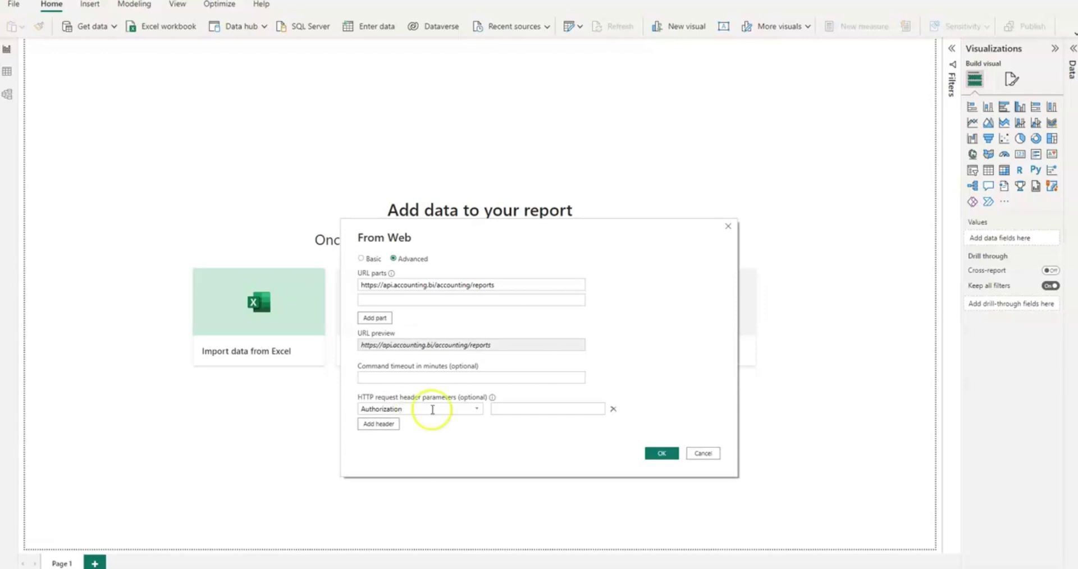
left_click(495, 408)
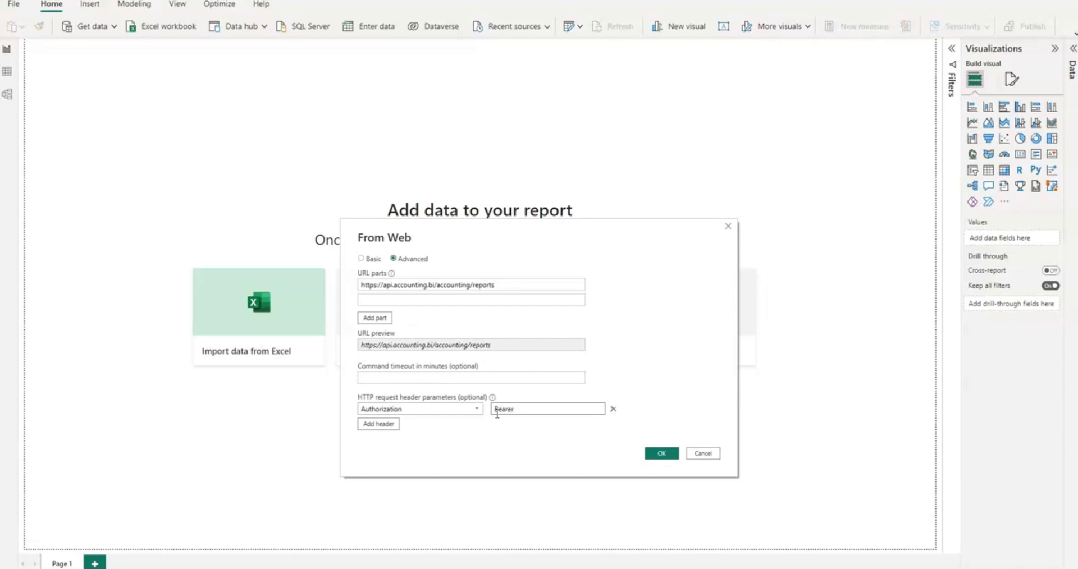
type("Bearer")
key("alt+Tab")
Copy the bearer token from the My Bearer Token page
triple_click(339, 59)
left_click(622, 75)
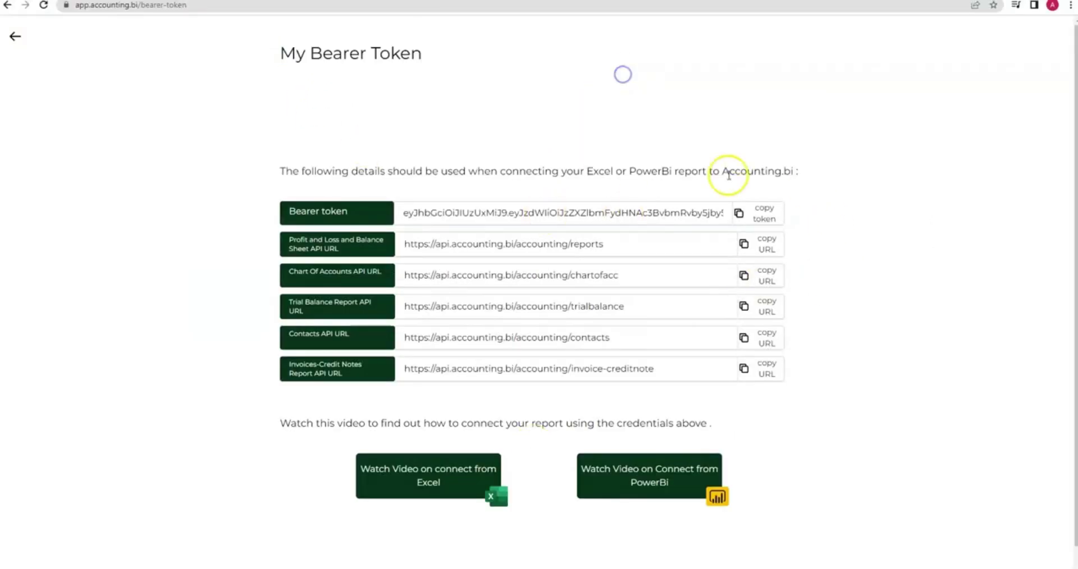
left_click(763, 213)
left_click_drag(556, 217, 794, 207)
left_click(615, 55)
left_click(763, 212)
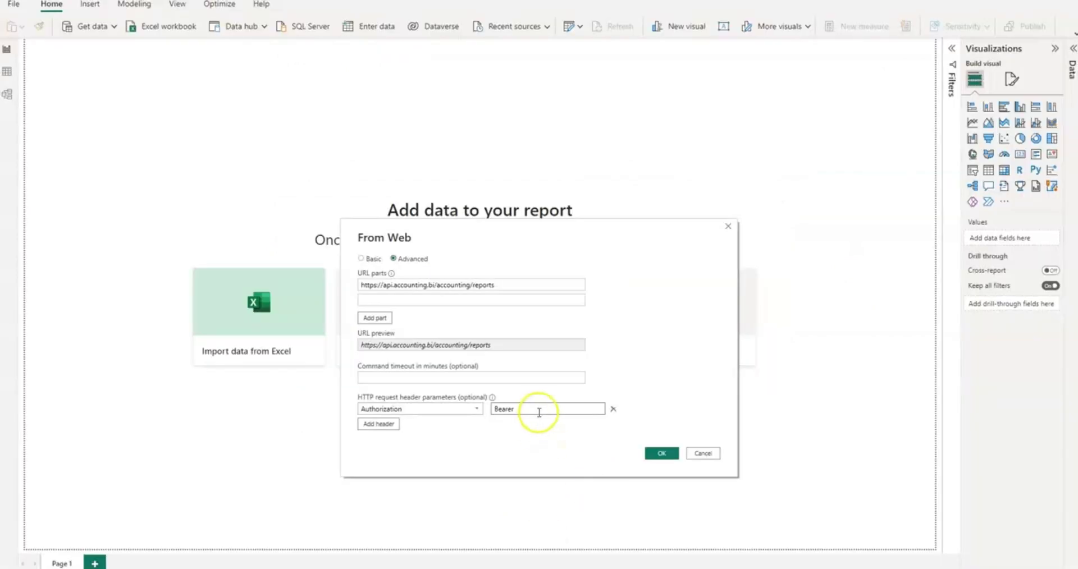
Paste the bearer token after 'Bearer' in the header value and load the reports query
left_click(540, 405)
key("ctrl+v")
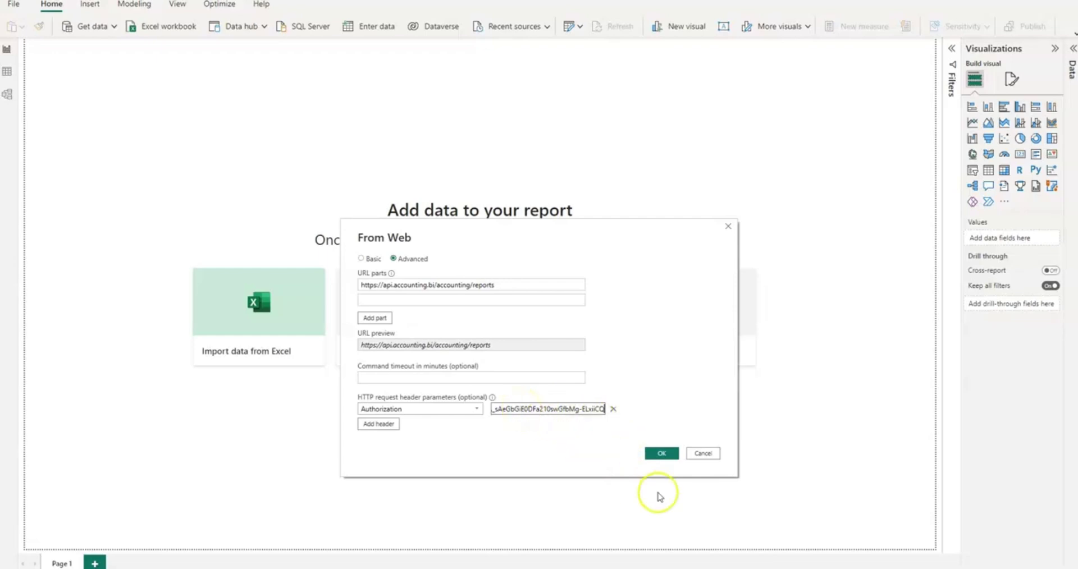
left_click(661, 454)
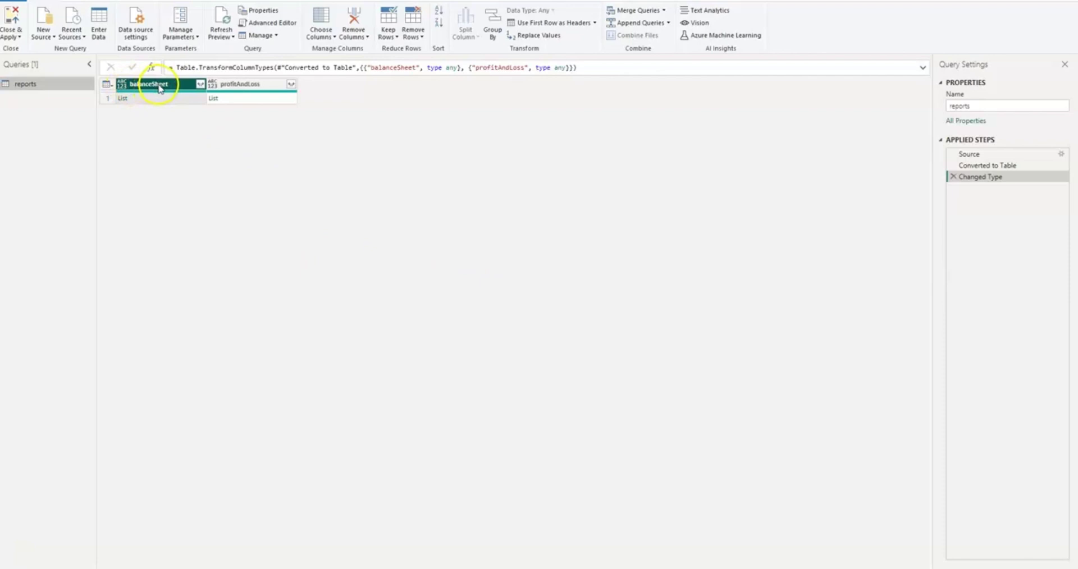
Expand both the balanceSheet and profitAndLoss lists to new rows
left_click(200, 86)
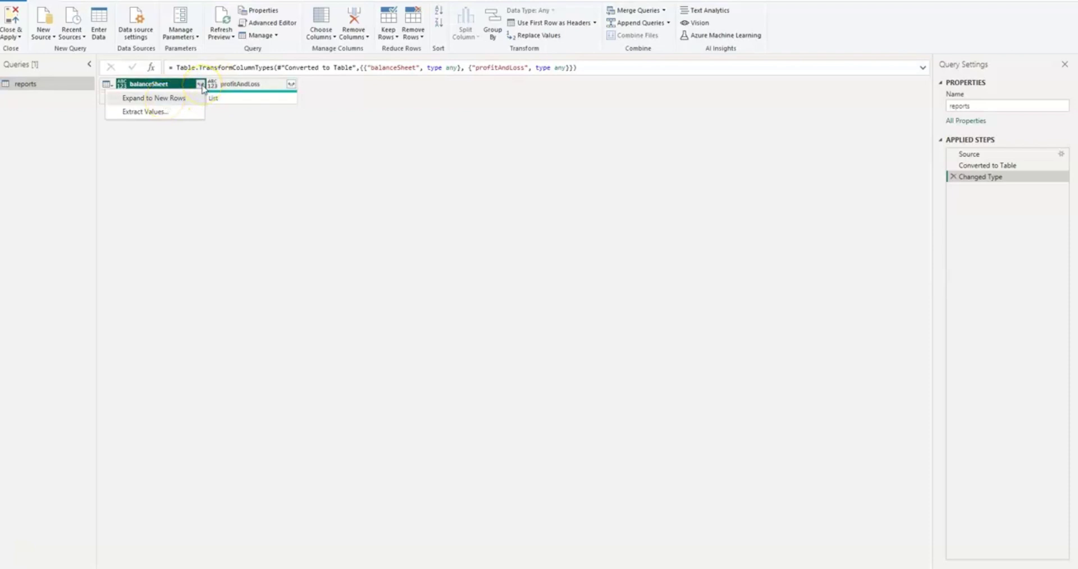
left_click(186, 99)
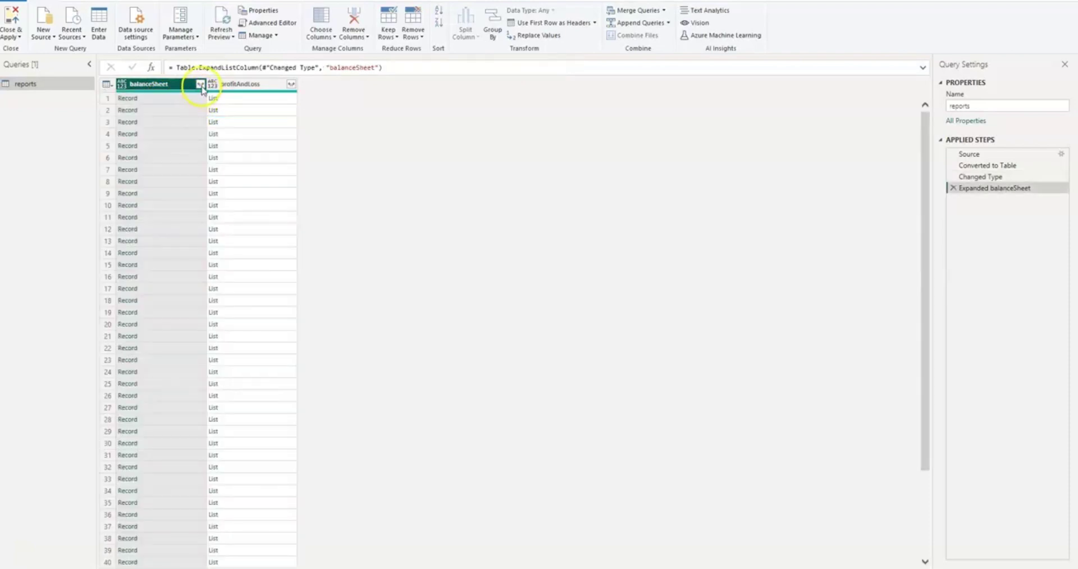
left_click(292, 84)
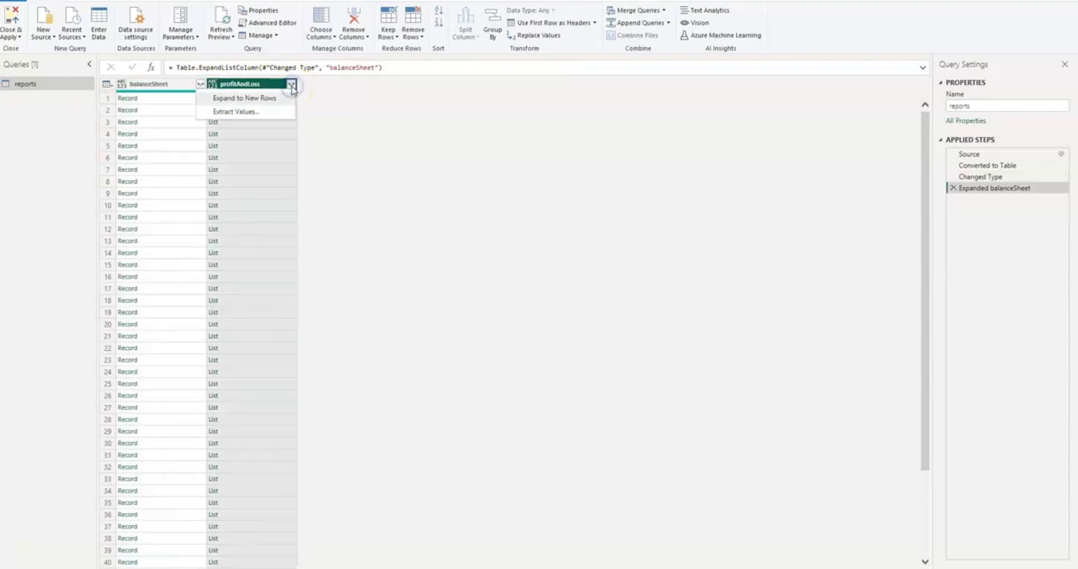
left_click(271, 104)
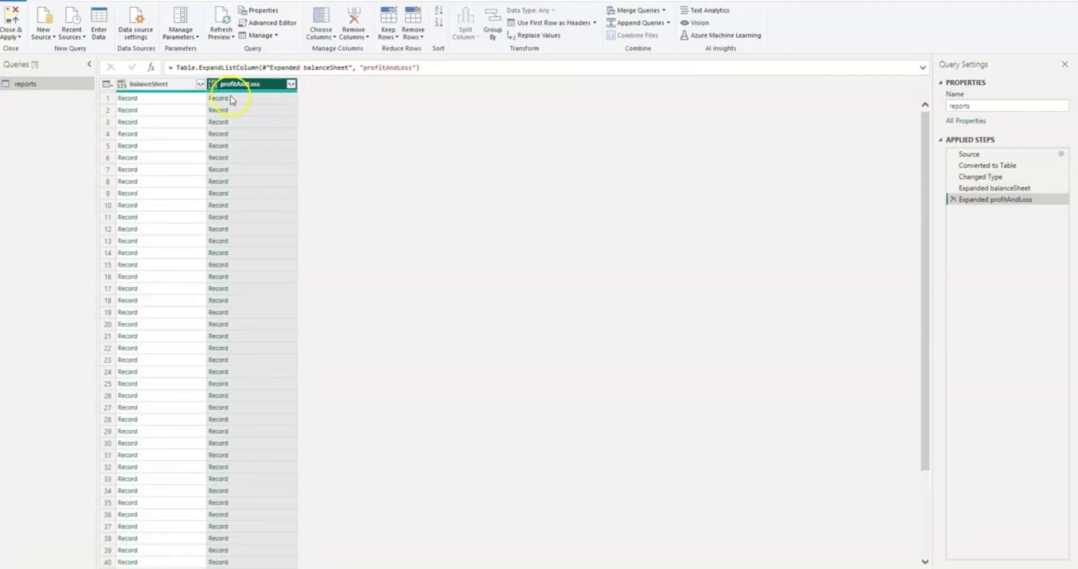
Expand the balanceSheet and profitAndLoss records into columns like account, dateMonth and amount
left_click(201, 86)
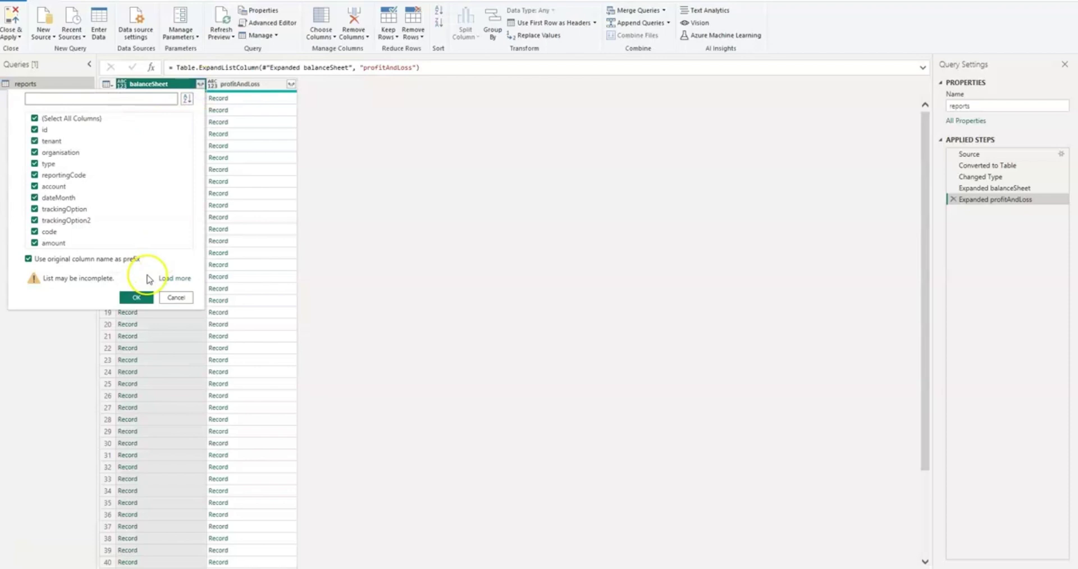
left_click(135, 298)
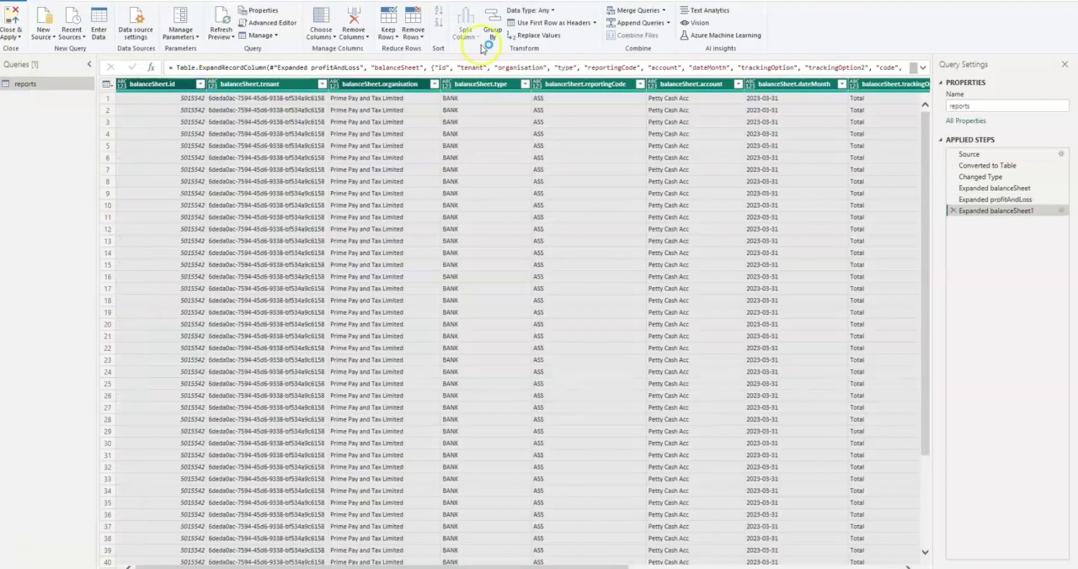
scroll(772, 157, "right", 5)
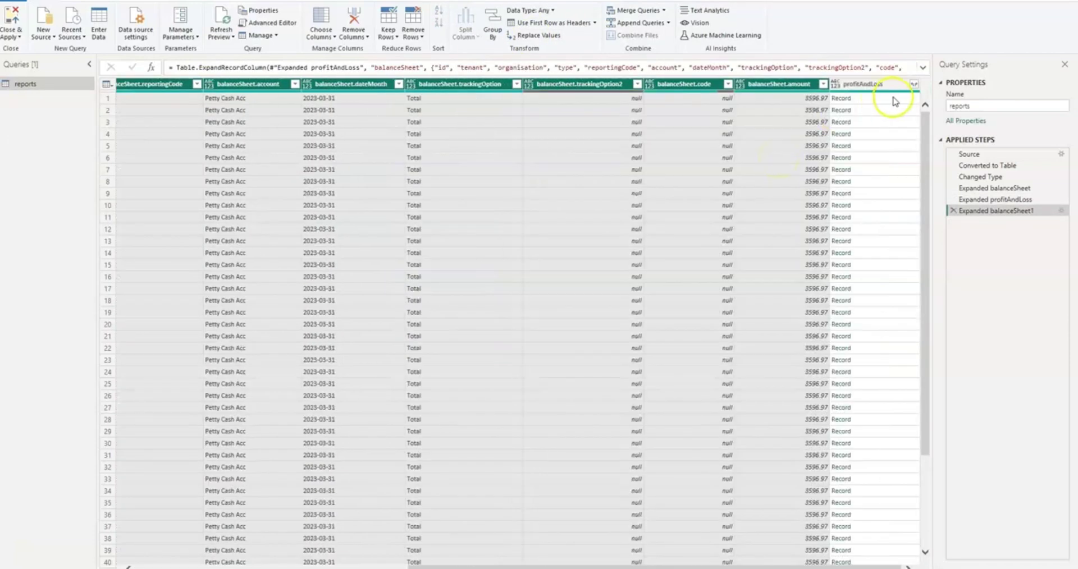
left_click(915, 86)
left_click(845, 300)
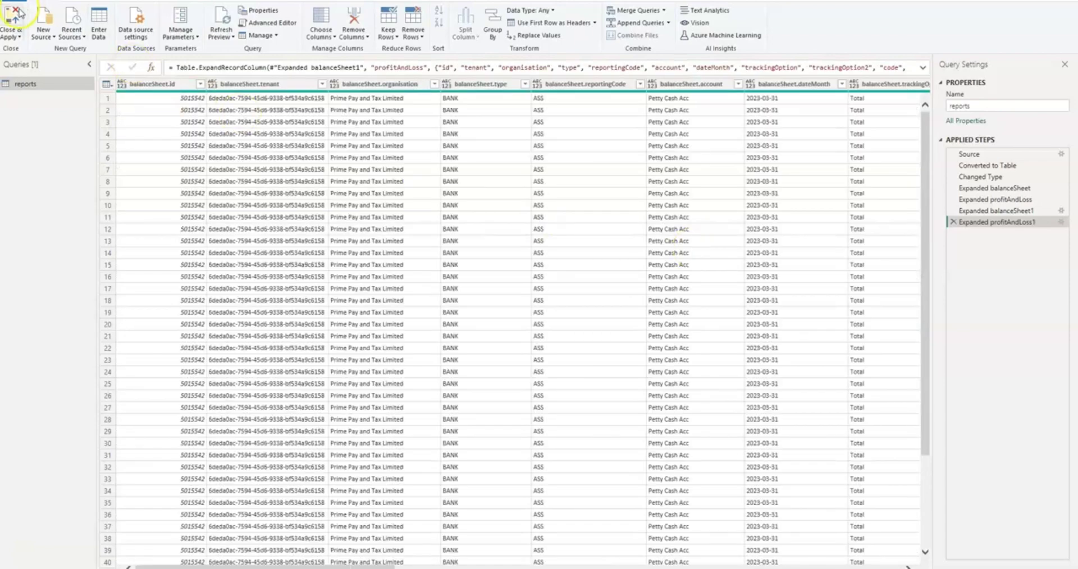
Close & Apply to load the transformed reports query into the model
left_click(19, 37)
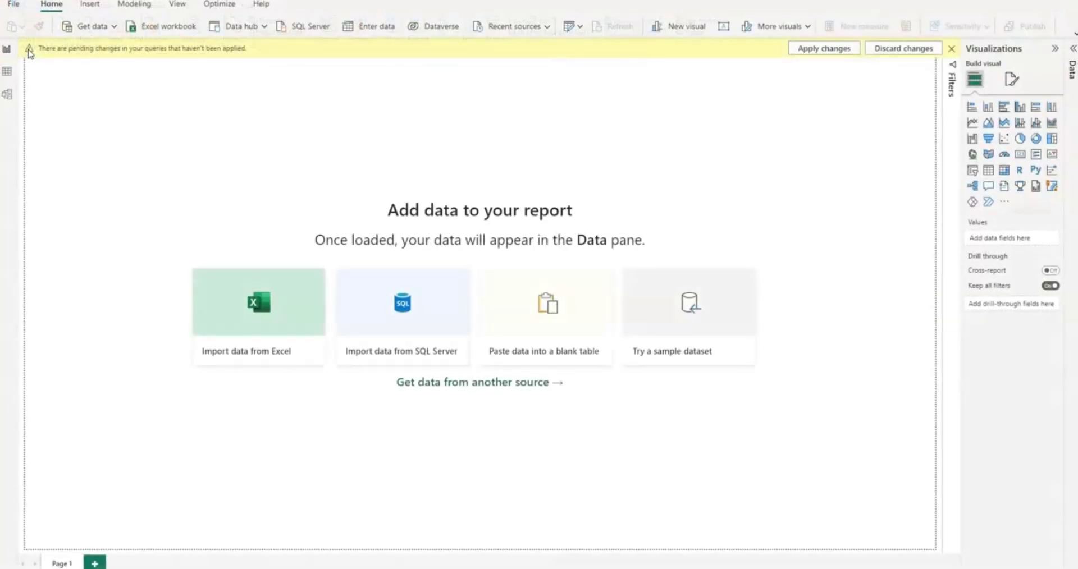
left_click(144, 178)
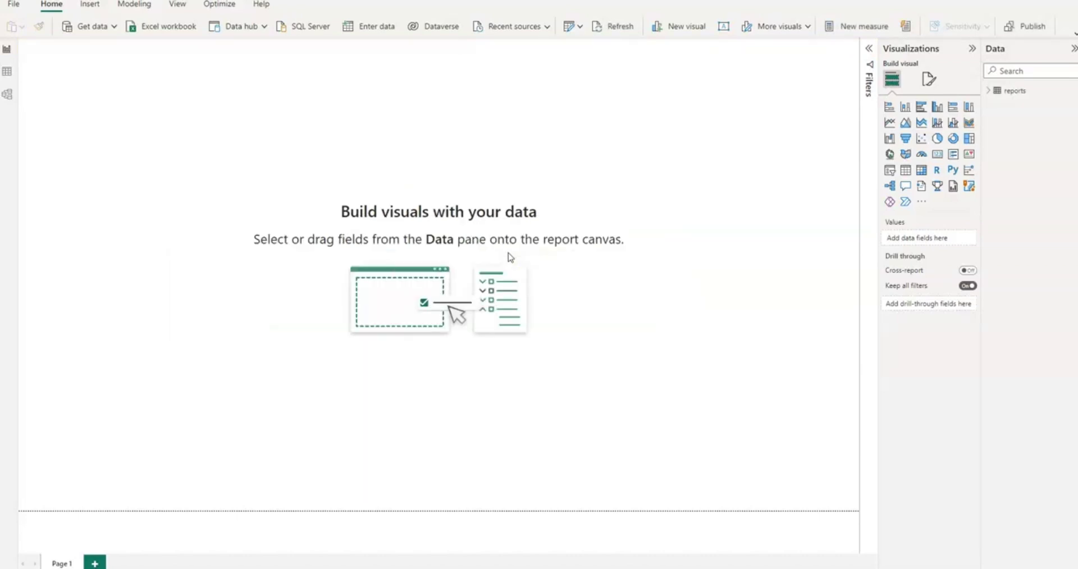
Refresh the reports table's data from its Data pane context menu
left_click(988, 92)
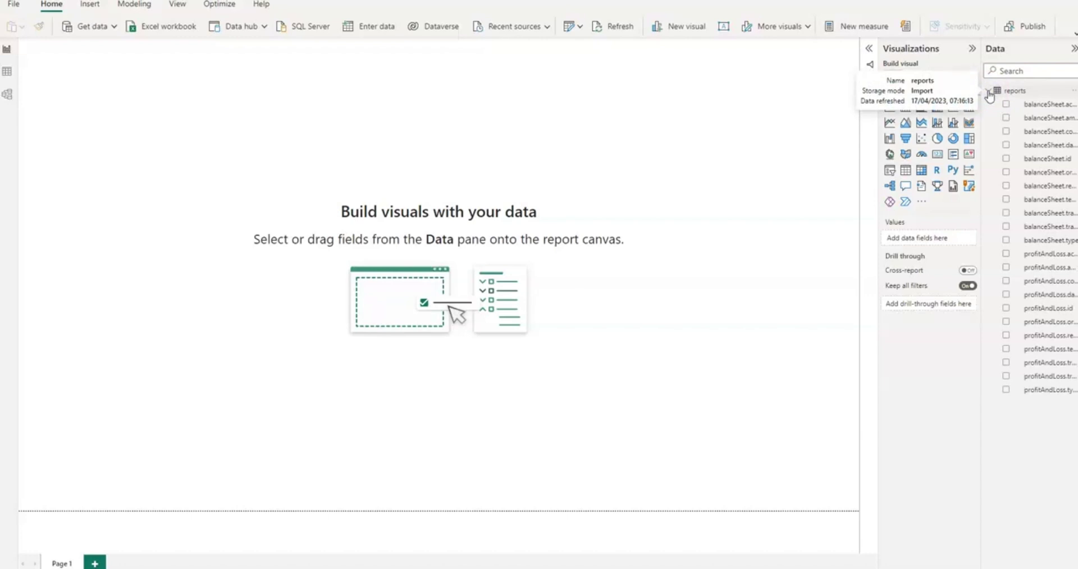
right_click(990, 94)
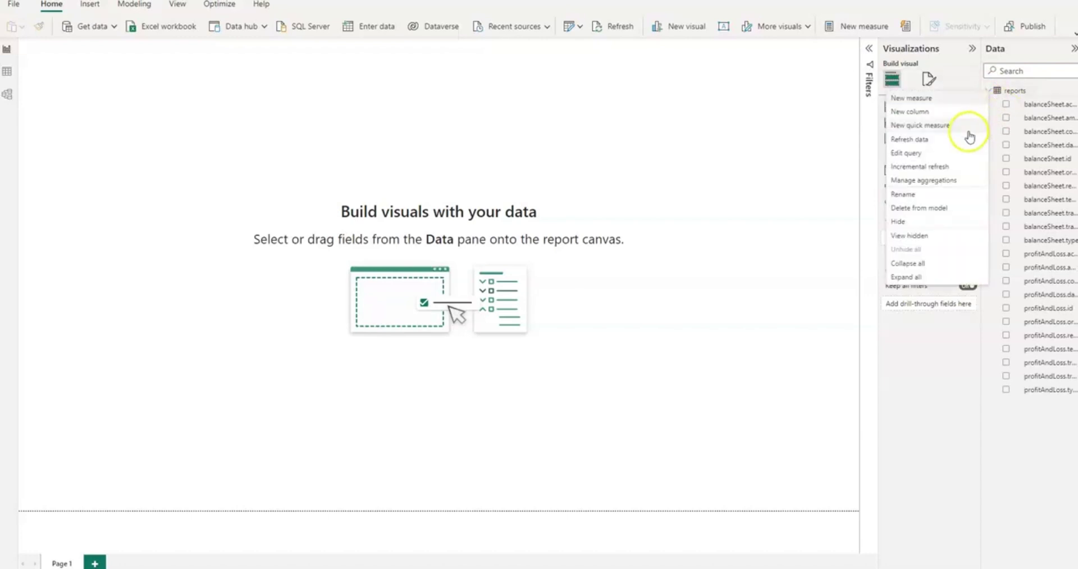
right_click(1031, 91)
left_click(962, 138)
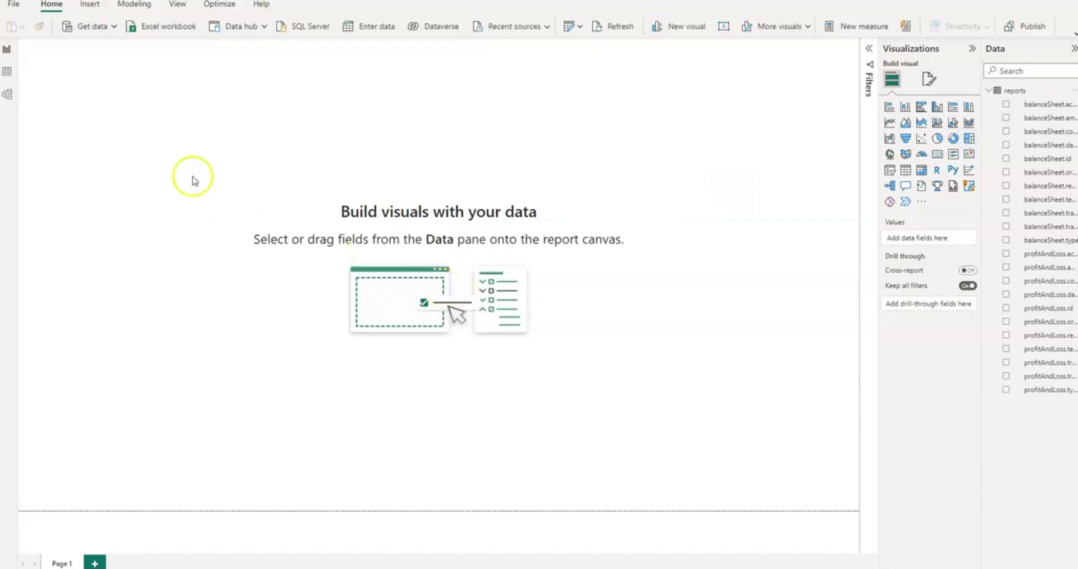
Switch to Table view and scan the reports table's balanceSheet and profitAndLoss columns
left_click(6, 72)
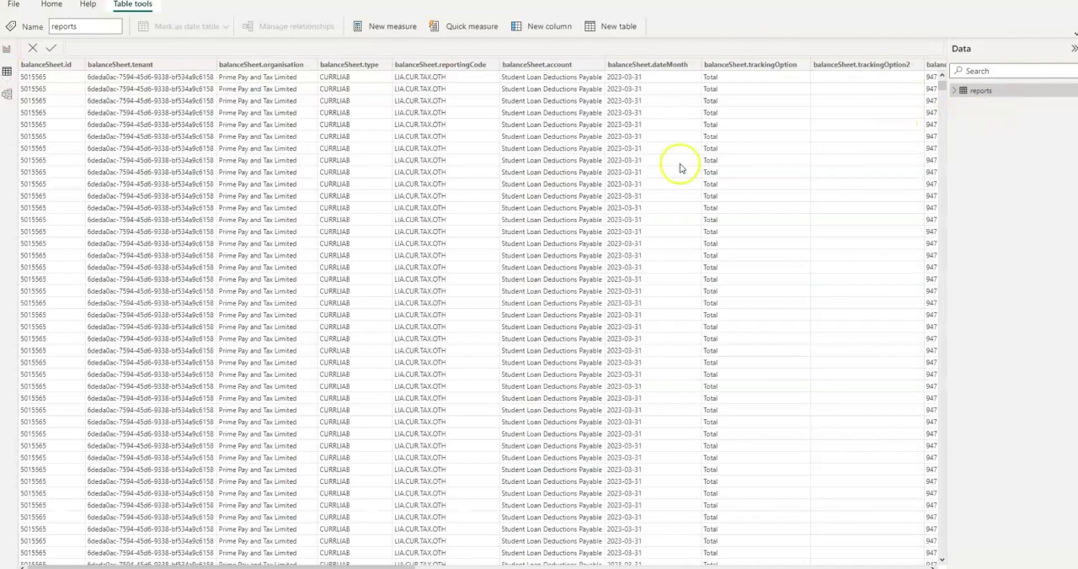
scroll(677, 167, "right", 15)
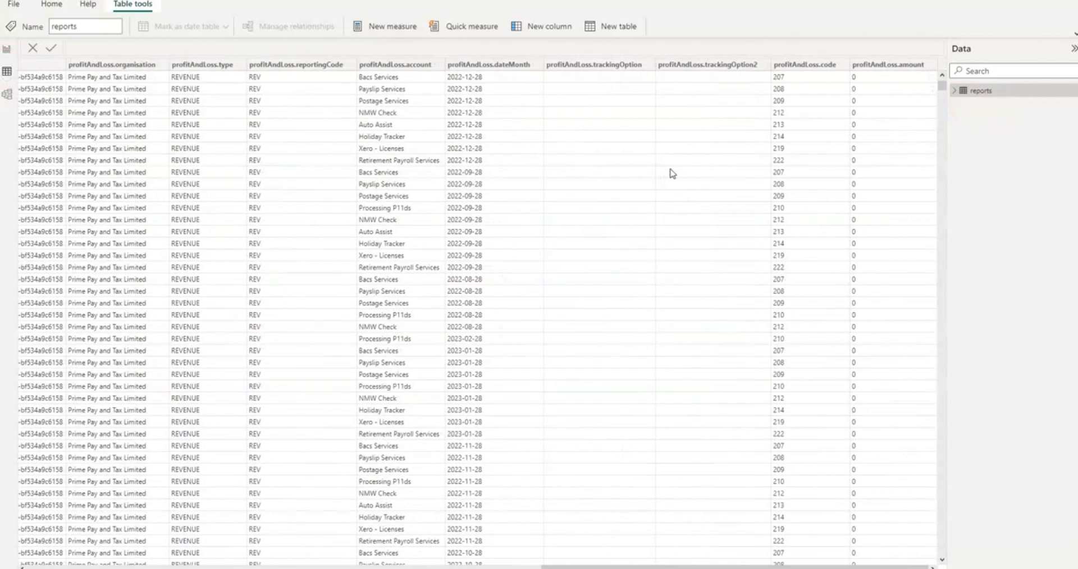
scroll(672, 174, "left", 15)
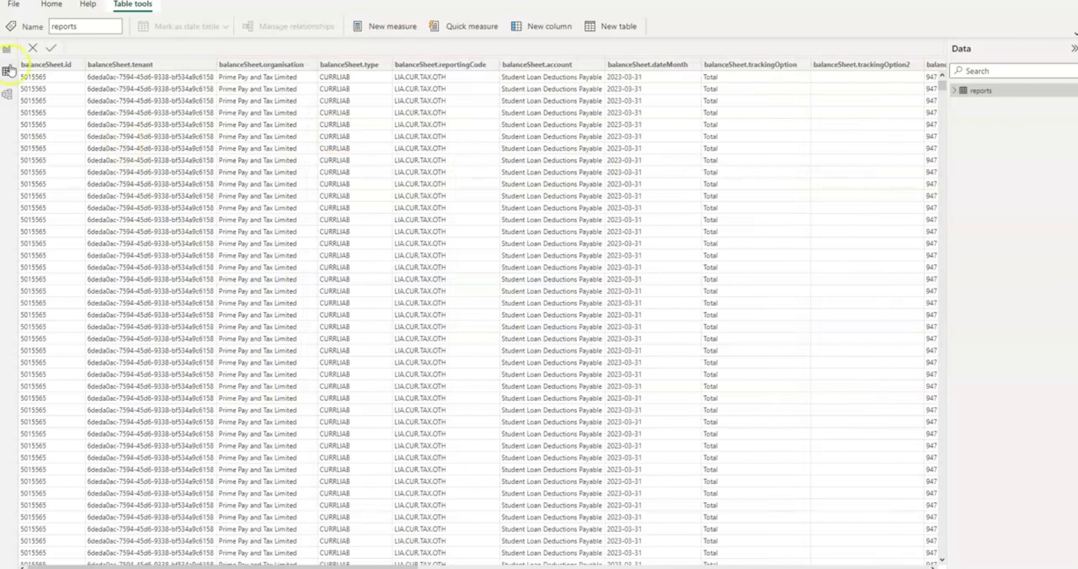